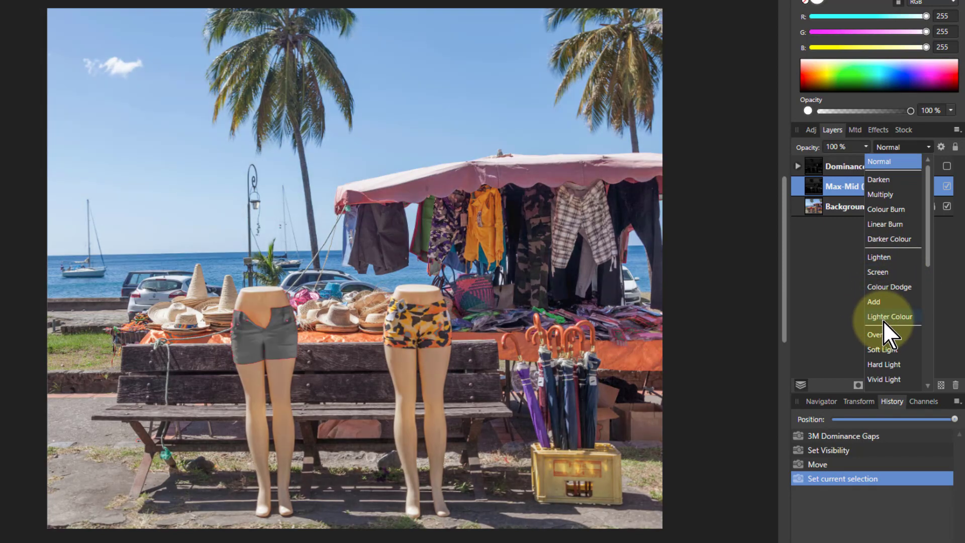
Set the Max-Mid (Primary) layer's blend mode to Colour Dodge after previewing other blend modes.
scroll(885, 331, down, 3)
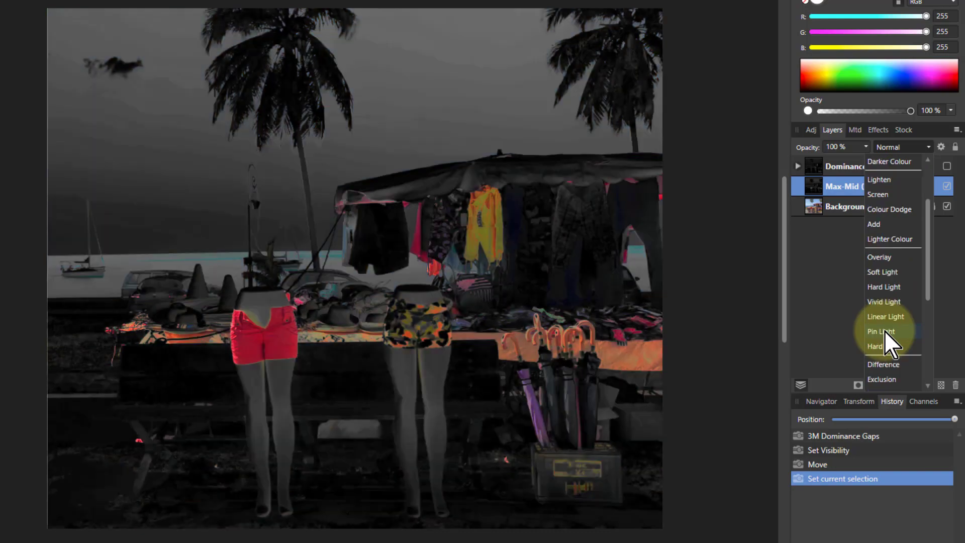
scroll(884, 330, down, 5)
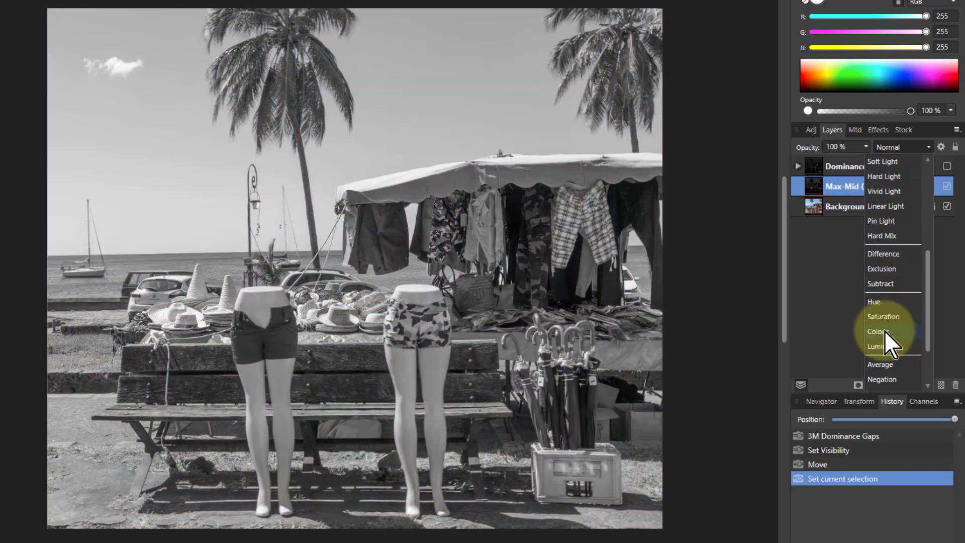
scroll(885, 331, up, 8)
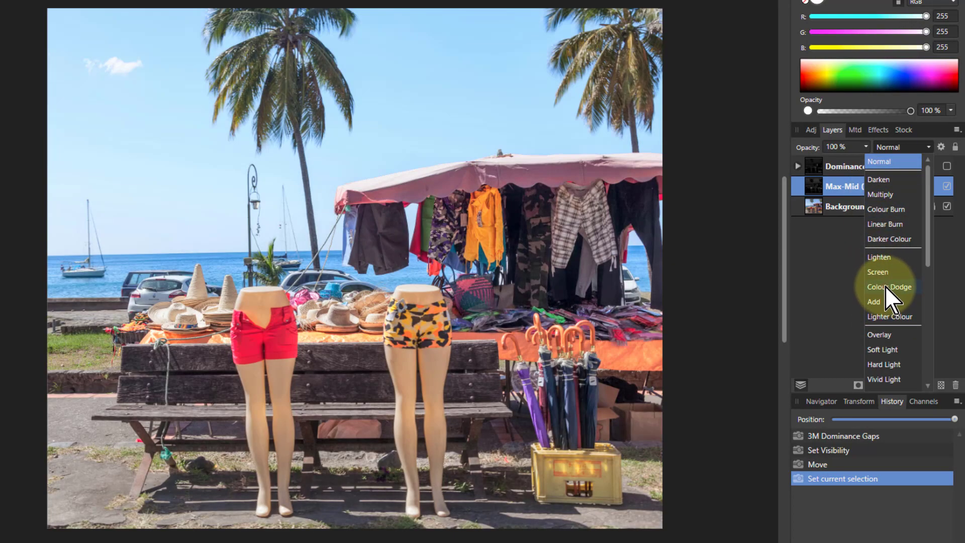
click(885, 286)
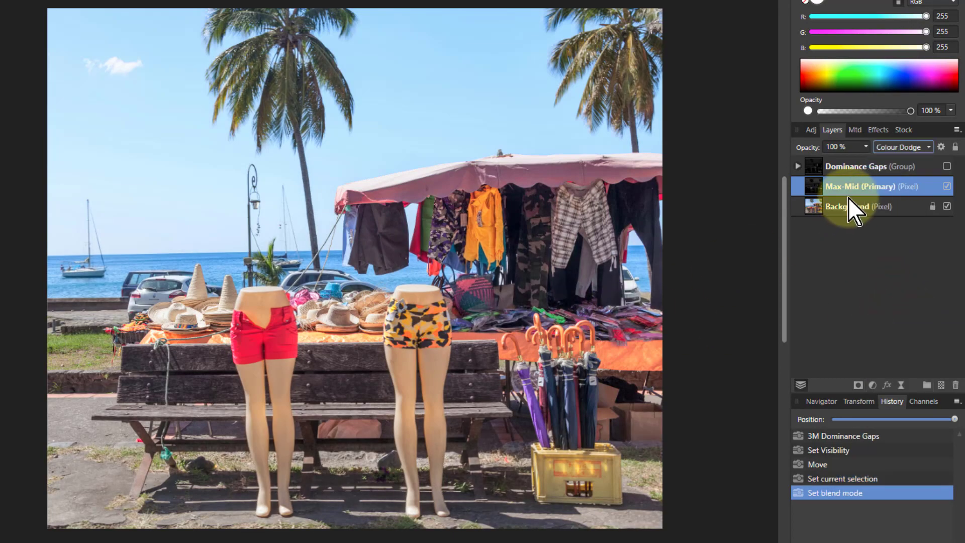
Toggle the Max-Mid (Primary) layer's visibility to compare the image with and without it.
click(946, 185)
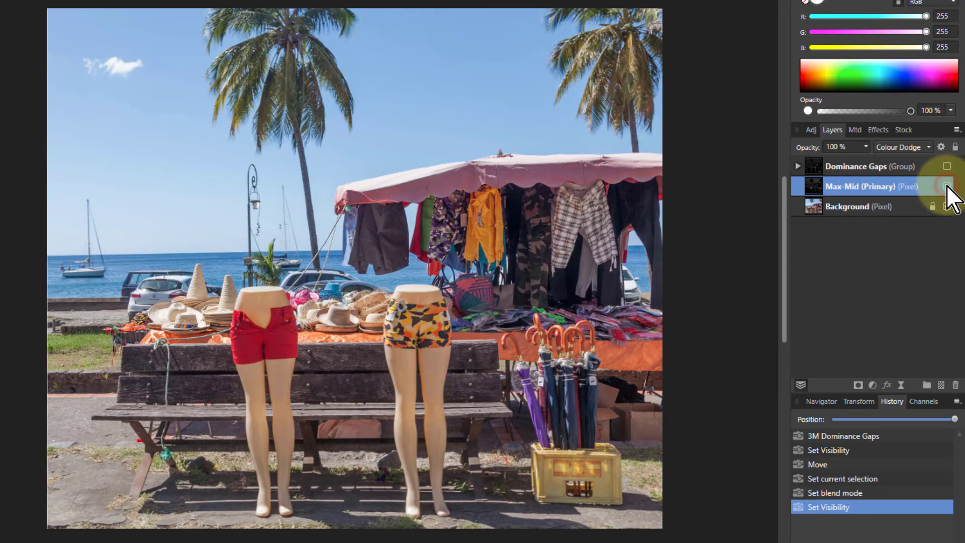
click(946, 186)
click(946, 185)
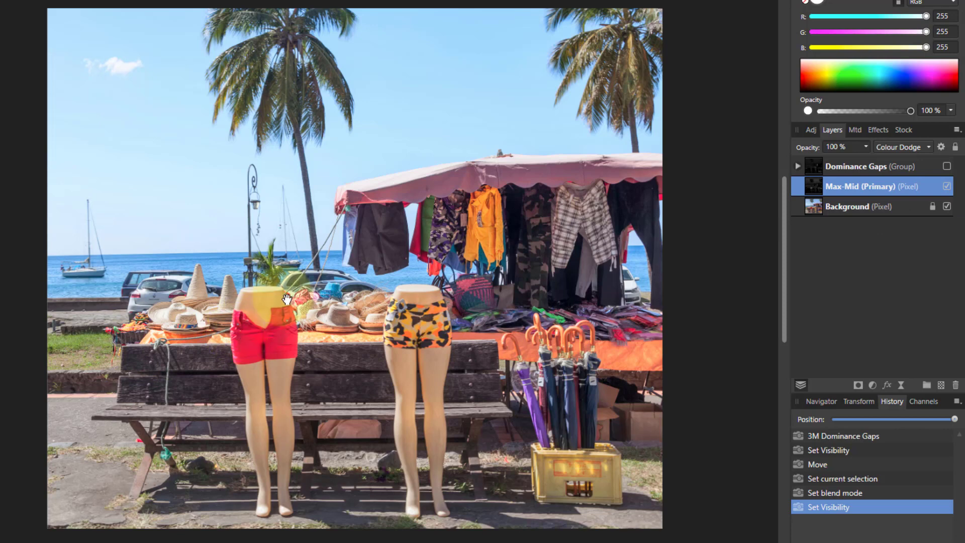
Create a spare channel from the Mid-Min (Secondary) layer's red channel inside the Dominance Gaps group.
click(798, 166)
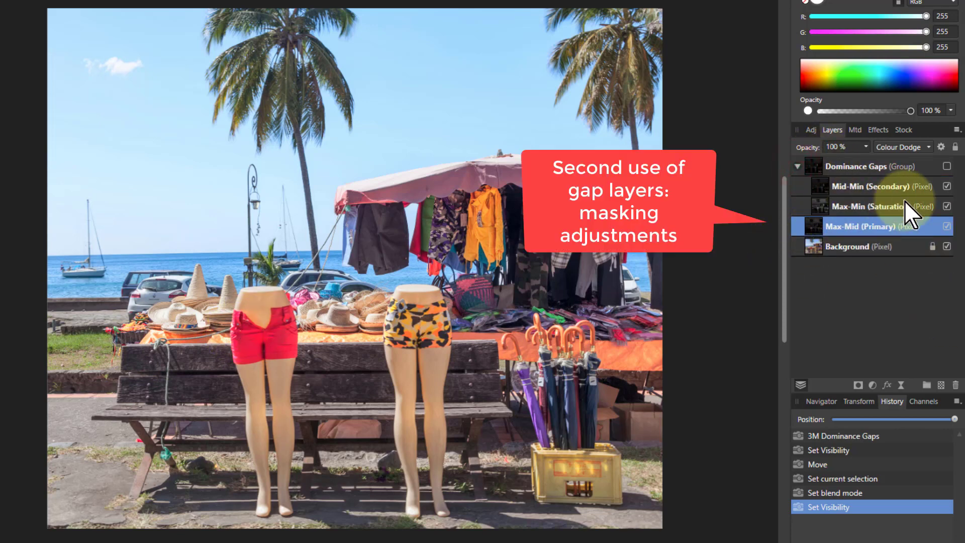
click(827, 186)
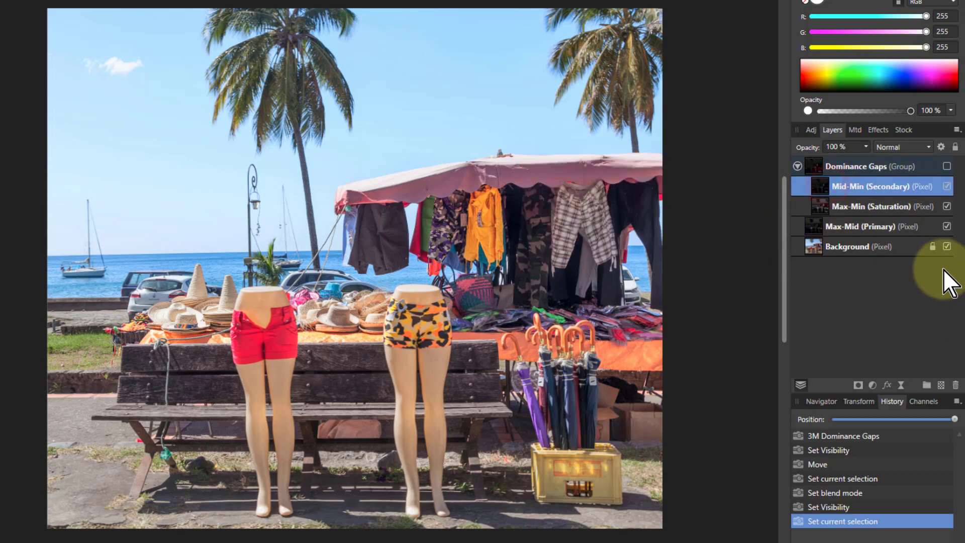
click(911, 401)
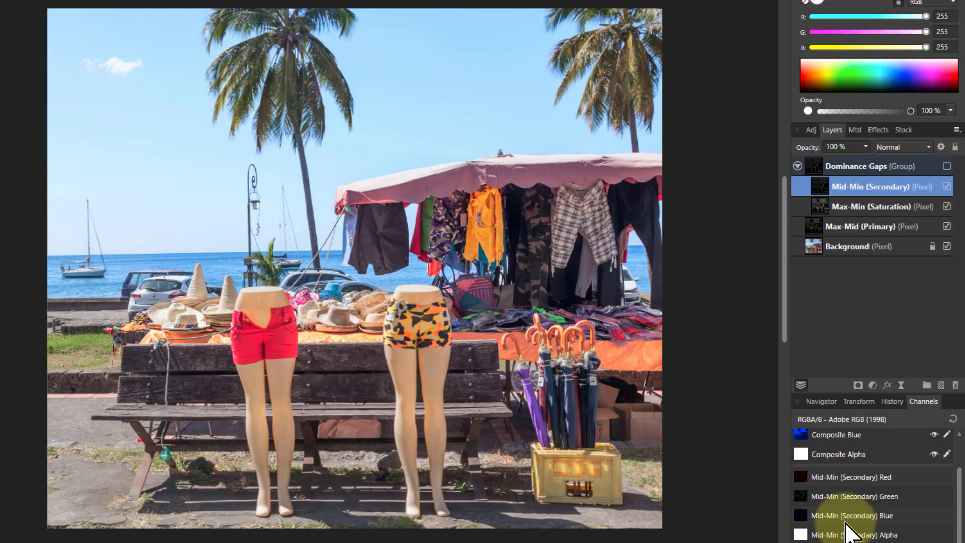
right_click(822, 480)
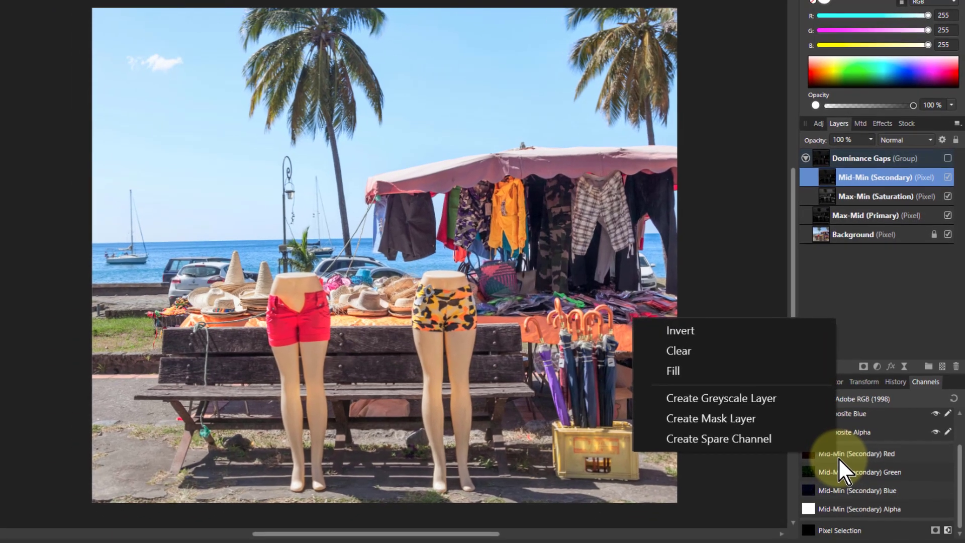
click(741, 439)
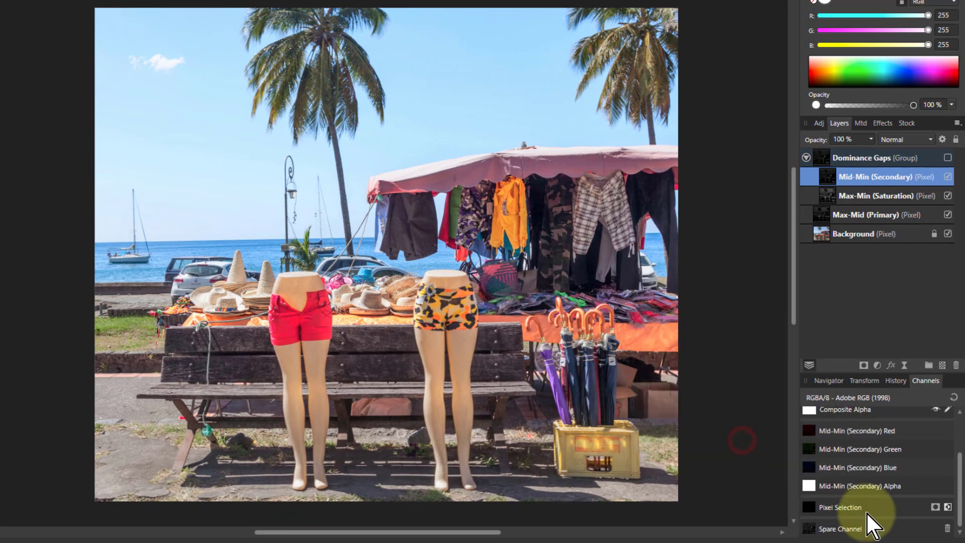
Add an HSL adjustment to the Background layer.
click(822, 234)
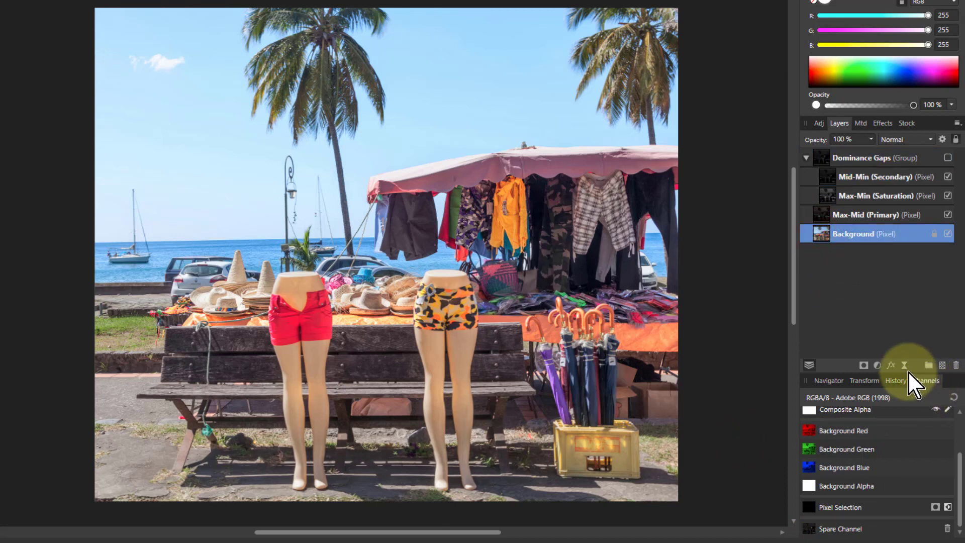
click(877, 365)
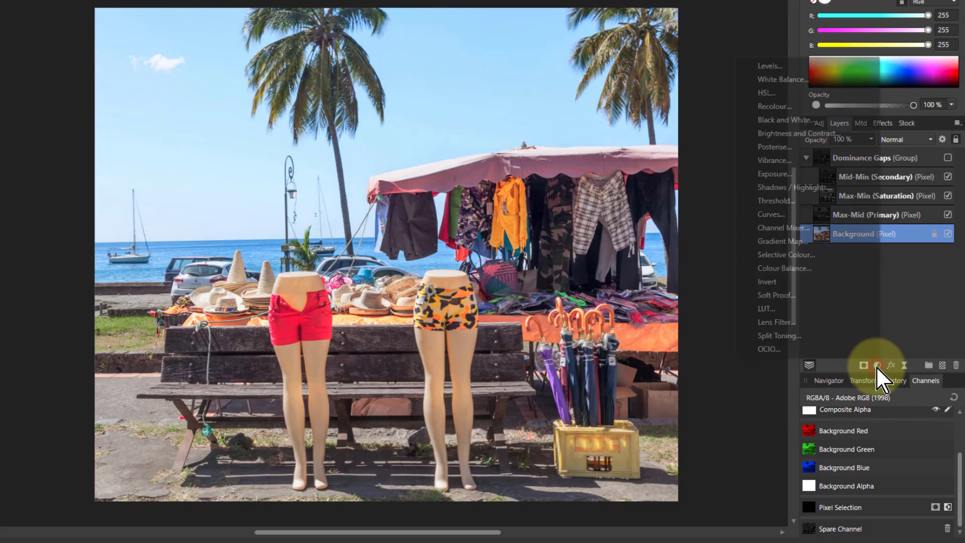
click(777, 96)
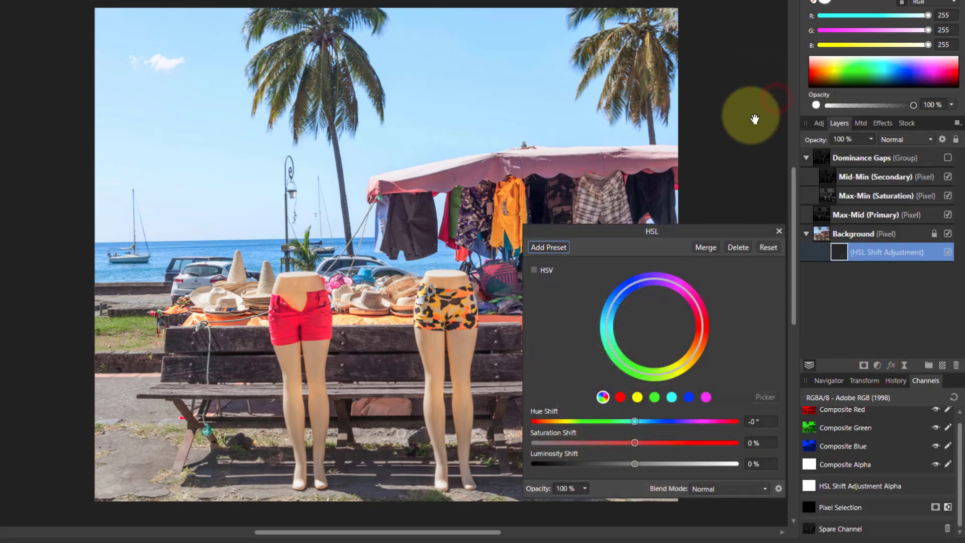
drag(634, 232, 634, 223)
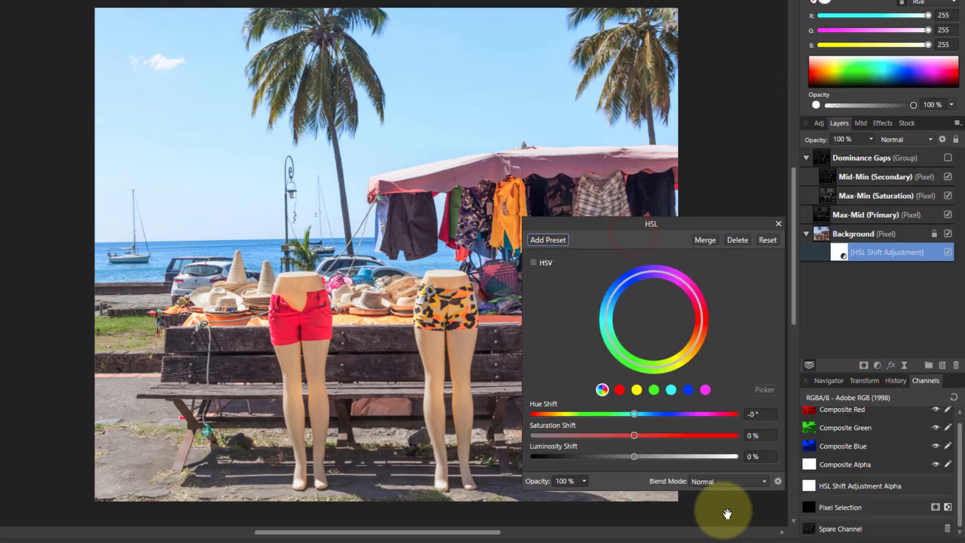
Load the spare channel into the HSL Shift Adjustment's alpha as its mask.
right_click(813, 531)
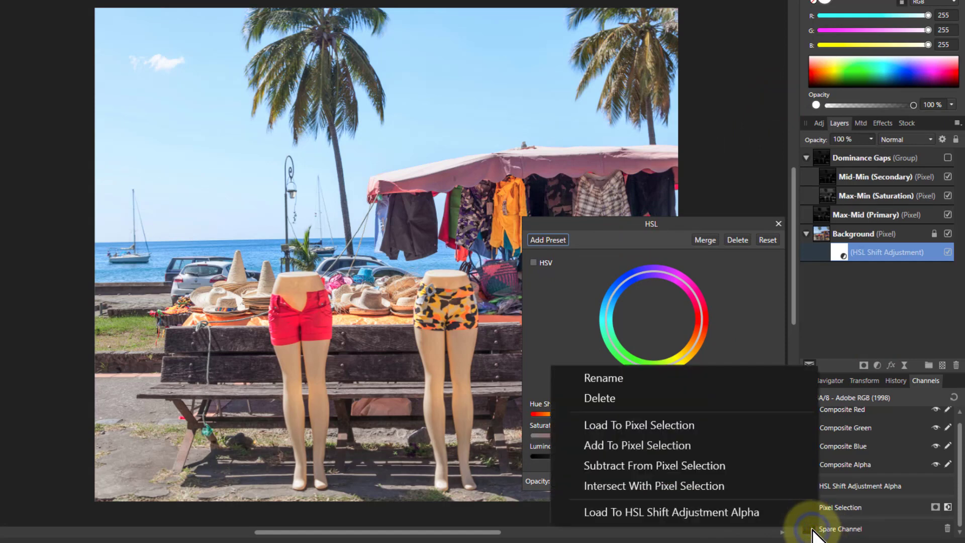
click(701, 511)
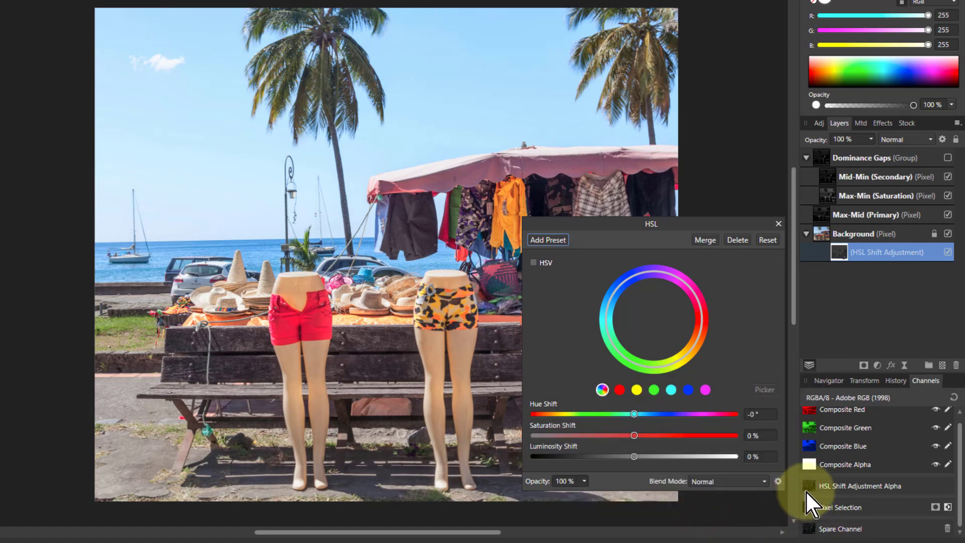
click(839, 253)
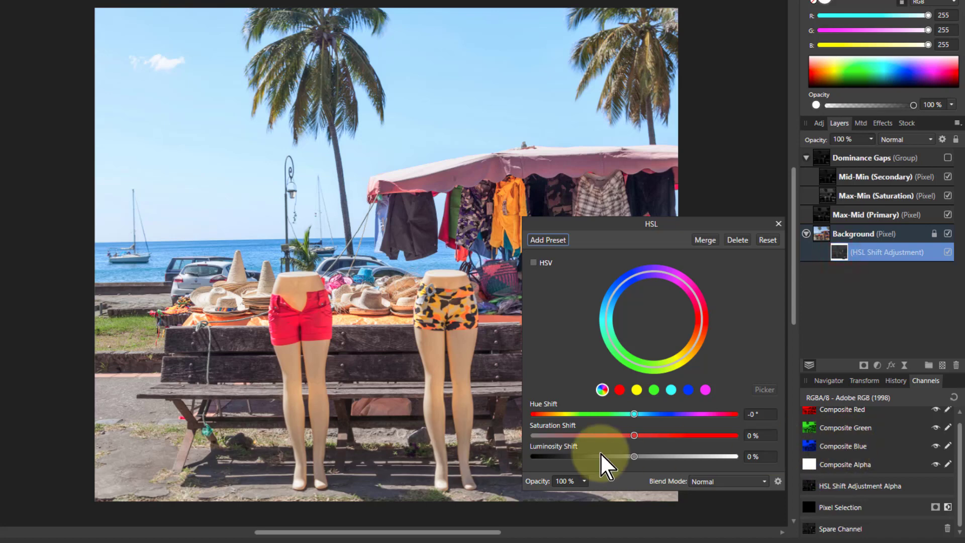
Raise Saturation Shift to 54% and view the adjustment's mask on its own.
drag(634, 435, 689, 435)
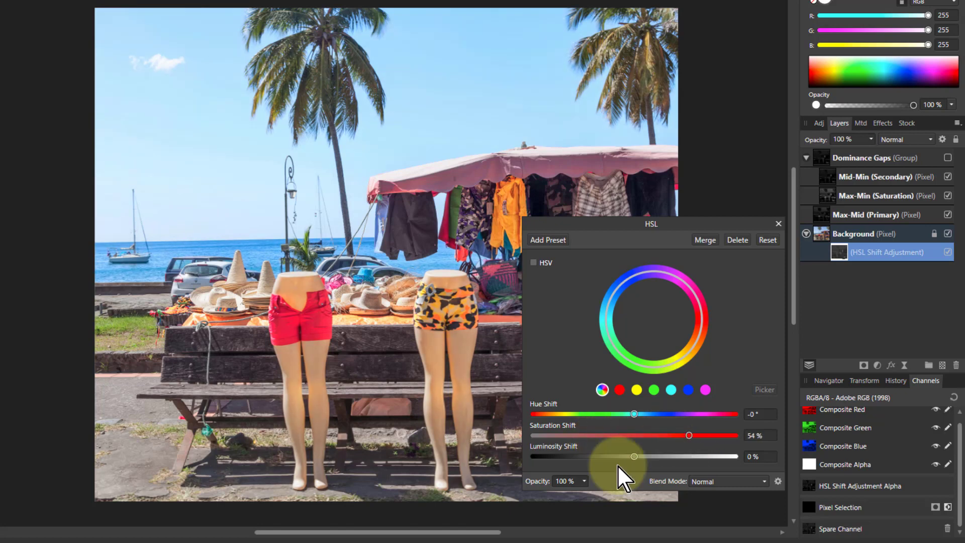
alt+click(838, 253)
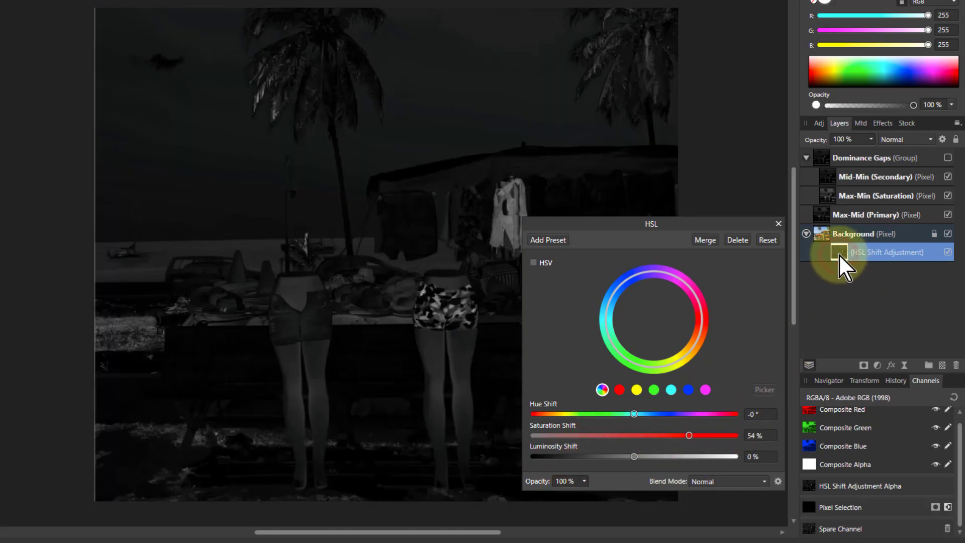
drag(622, 220, 672, 287)
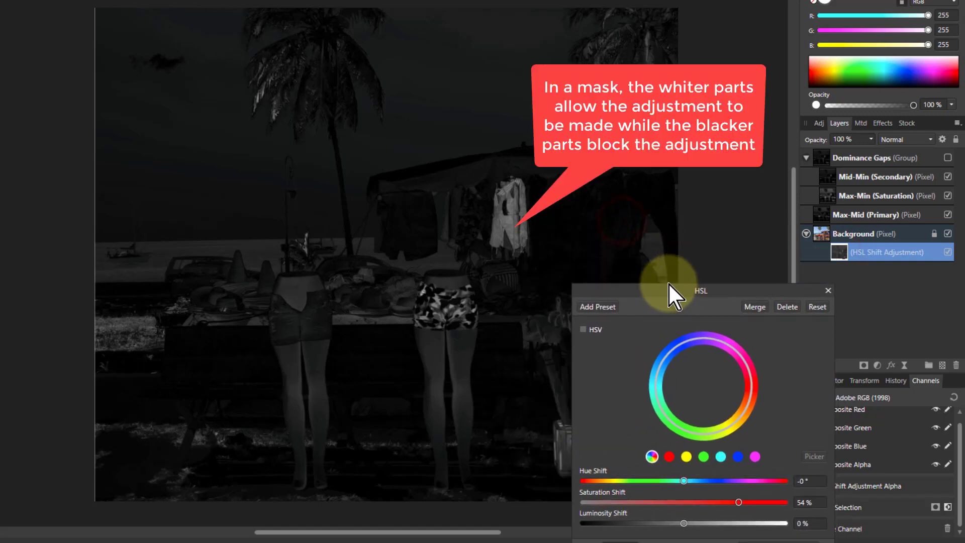
drag(606, 294, 679, 292)
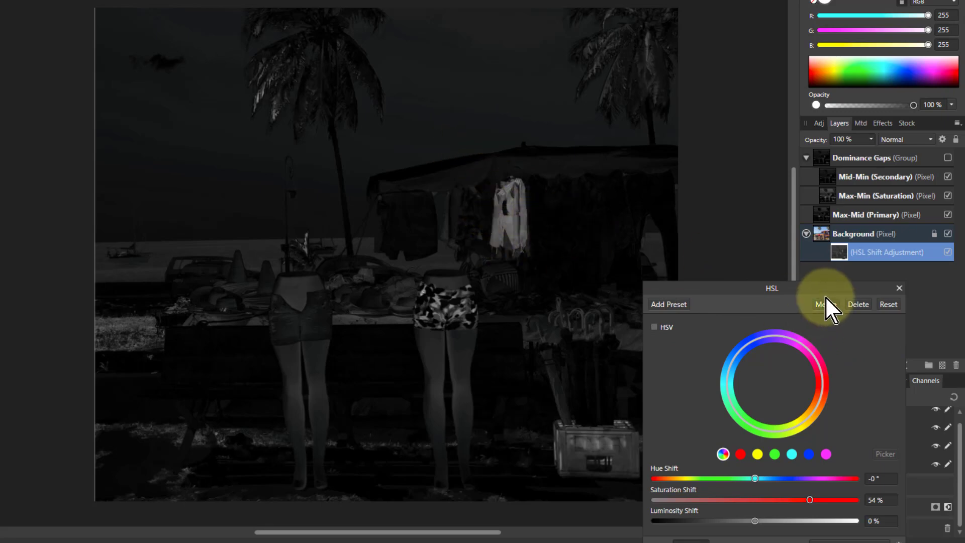
click(828, 241)
double_click(839, 255)
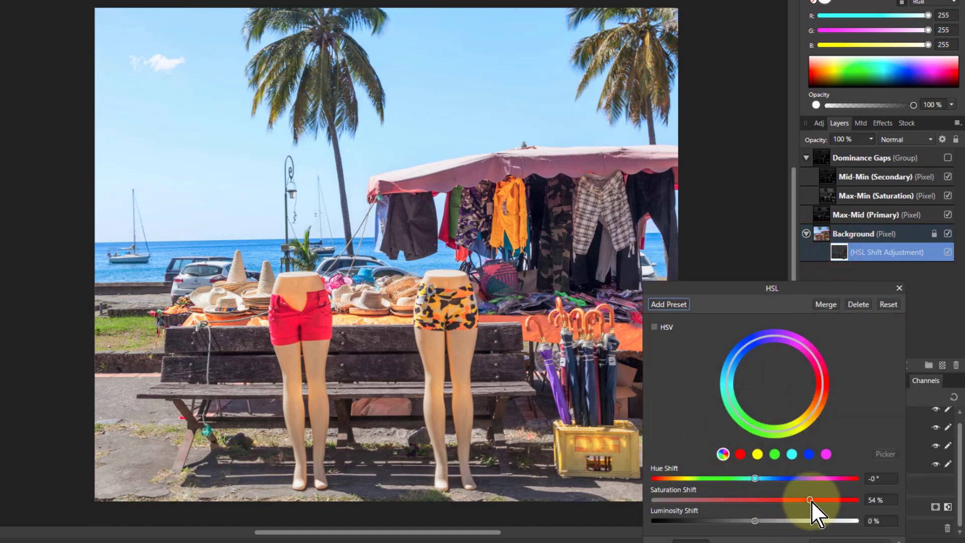
Set the HSL Saturation Shift to -88% and close the HSL dialog.
drag(811, 500, 667, 500)
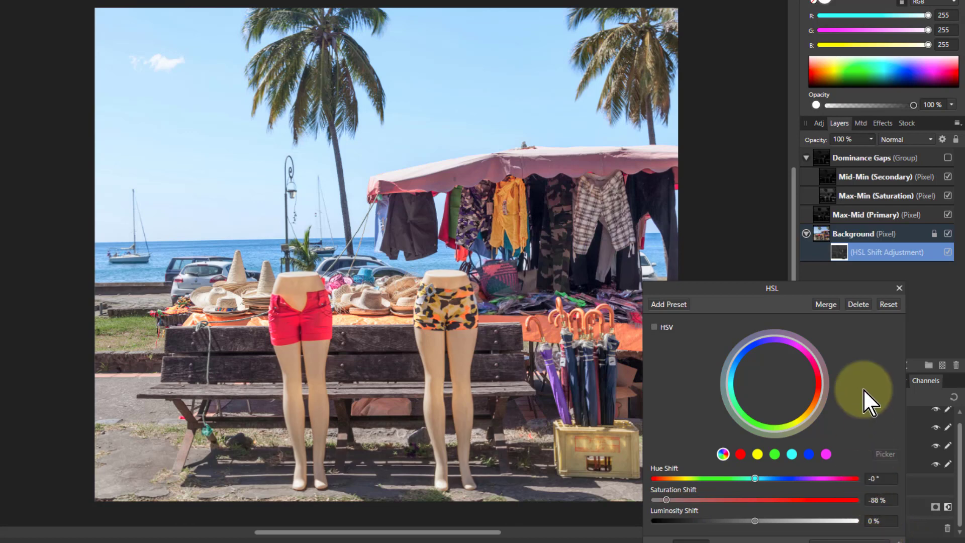
click(895, 290)
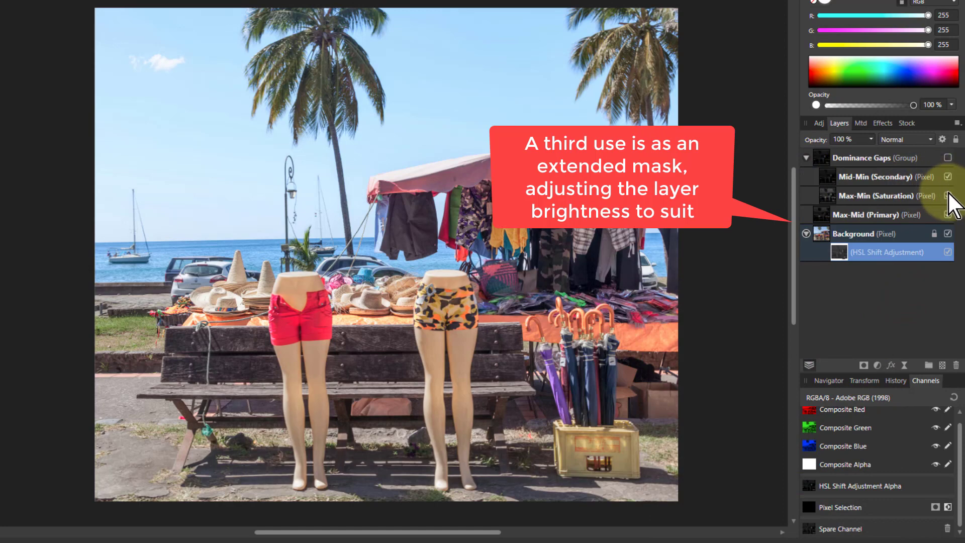
Apply Auto Levels to the Max-Min (Saturation) layer.
alt+click(827, 194)
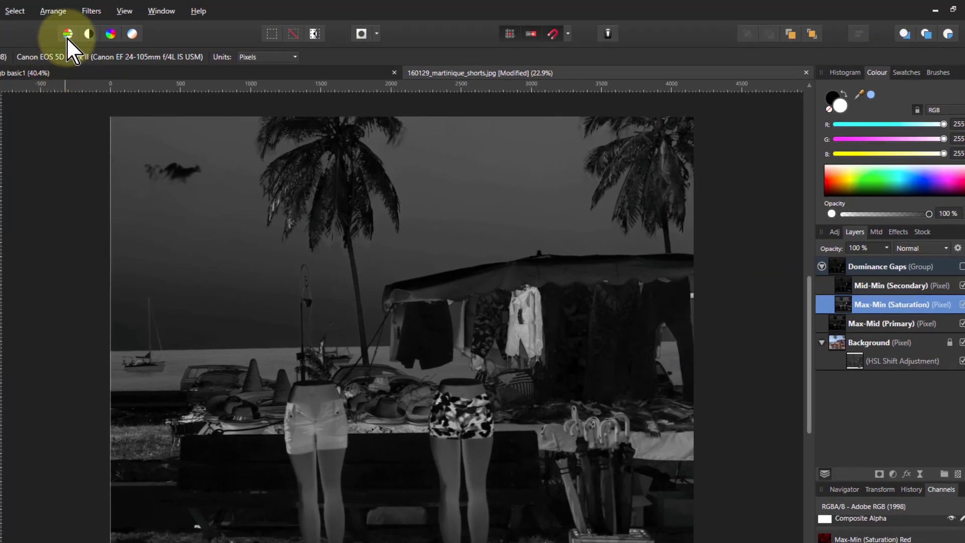
click(68, 33)
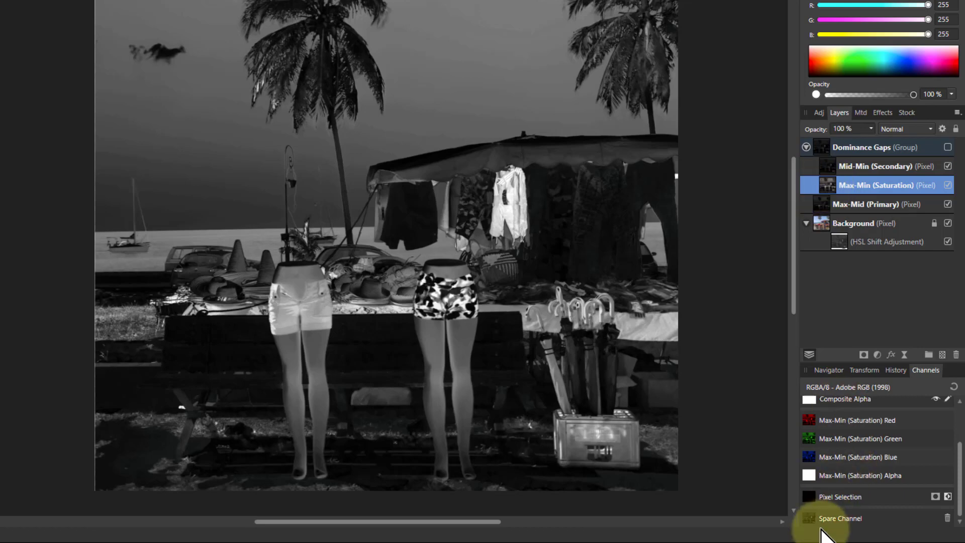
Create a second spare channel from a Max-Min (Saturation) layer channel.
right_click(822, 439)
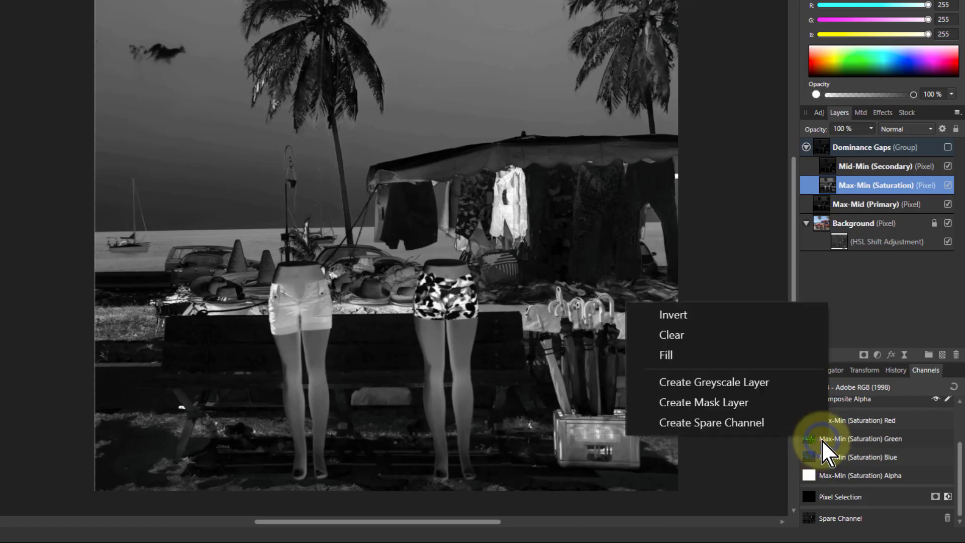
click(754, 422)
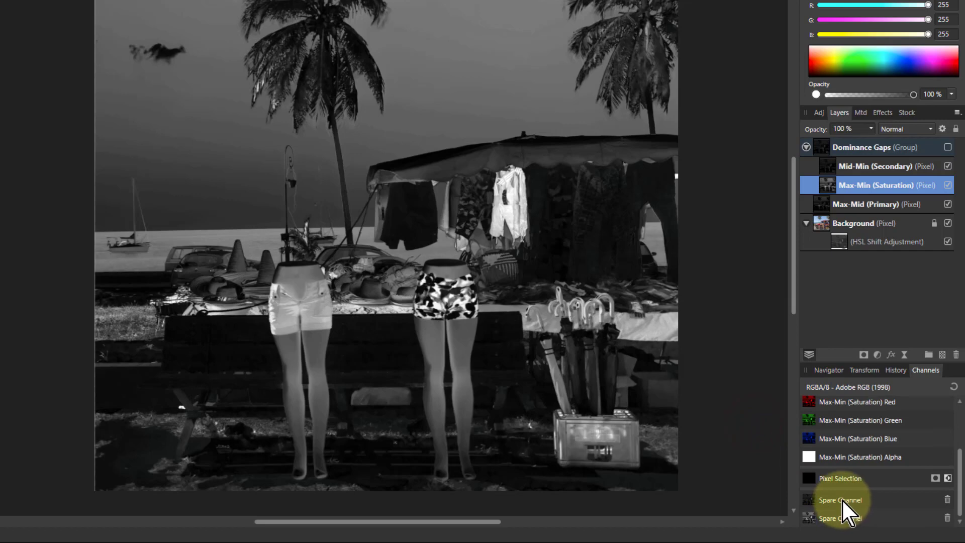
Add a second HSL adjustment to the Background layer.
click(820, 226)
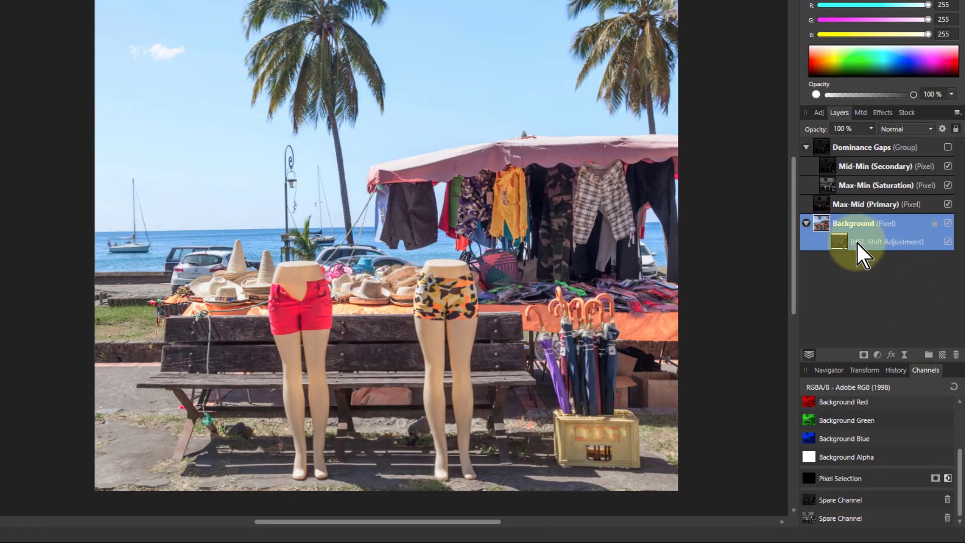
click(877, 355)
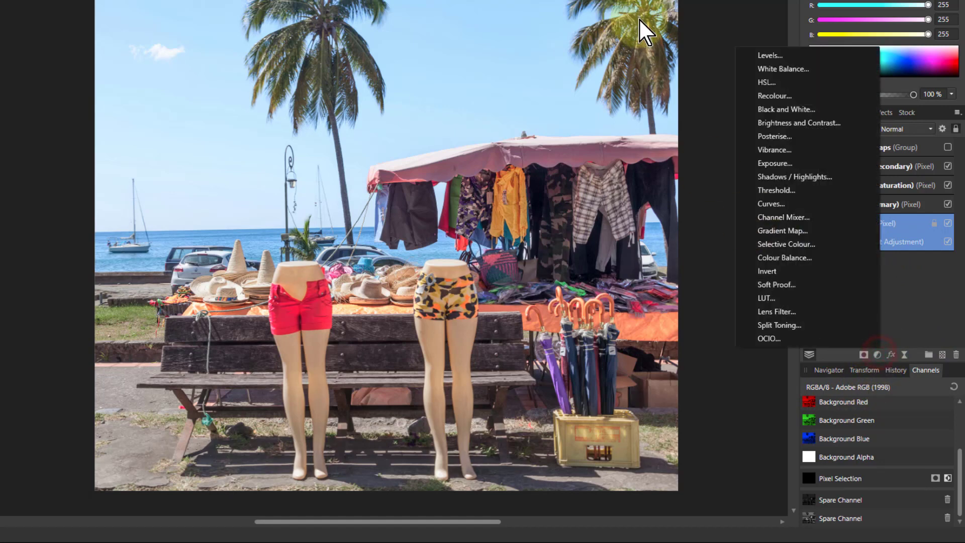
click(767, 82)
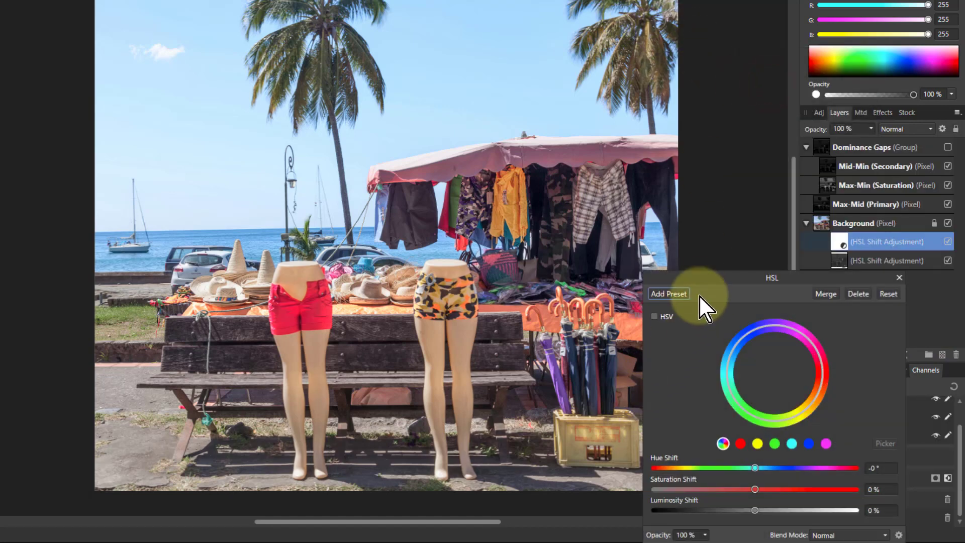
drag(691, 279, 594, 206)
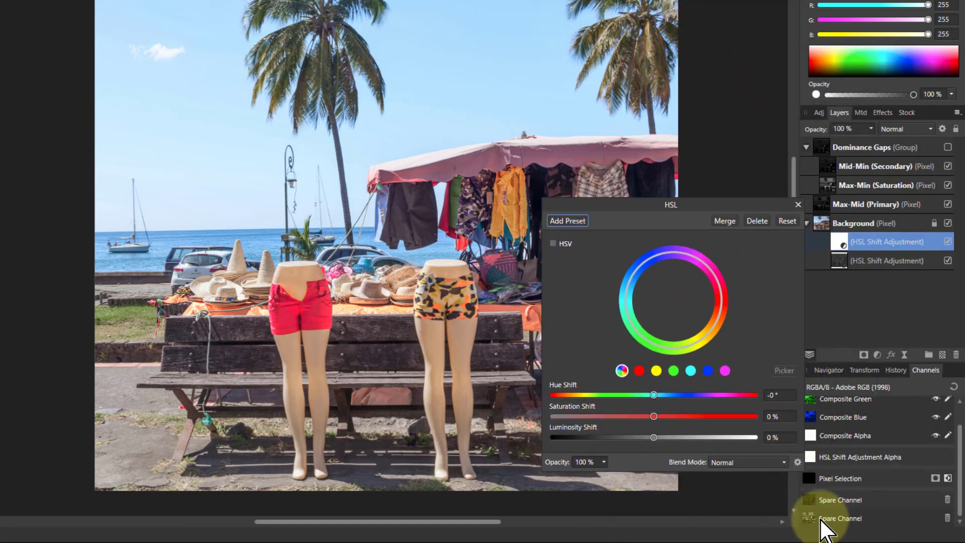
Load the second spare channel into the new HSL adjustment's mask and invert the mask.
right_click(835, 521)
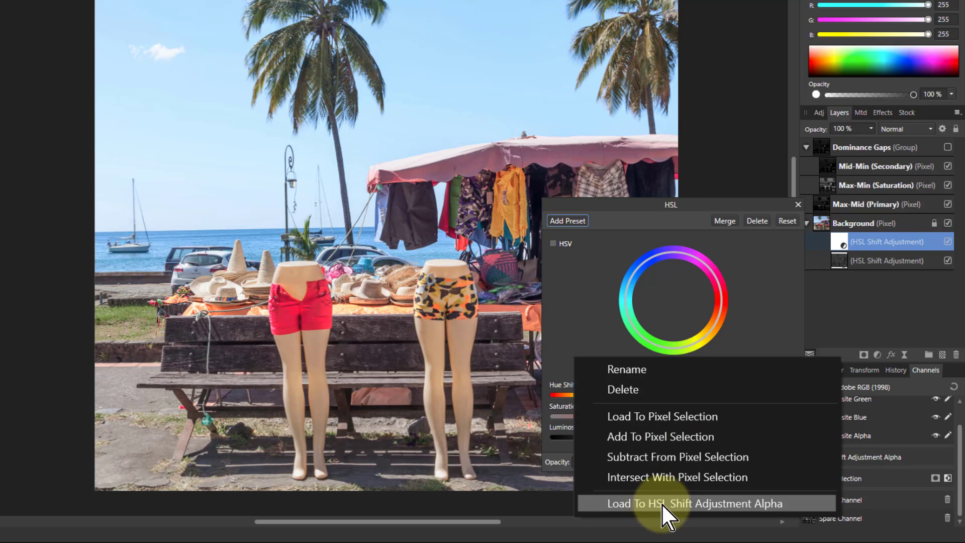
click(676, 503)
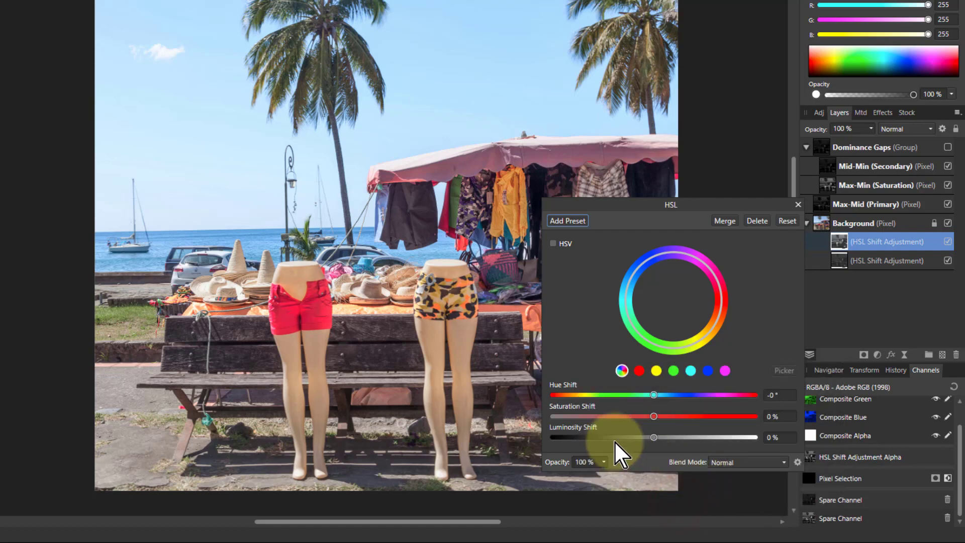
click(653, 417)
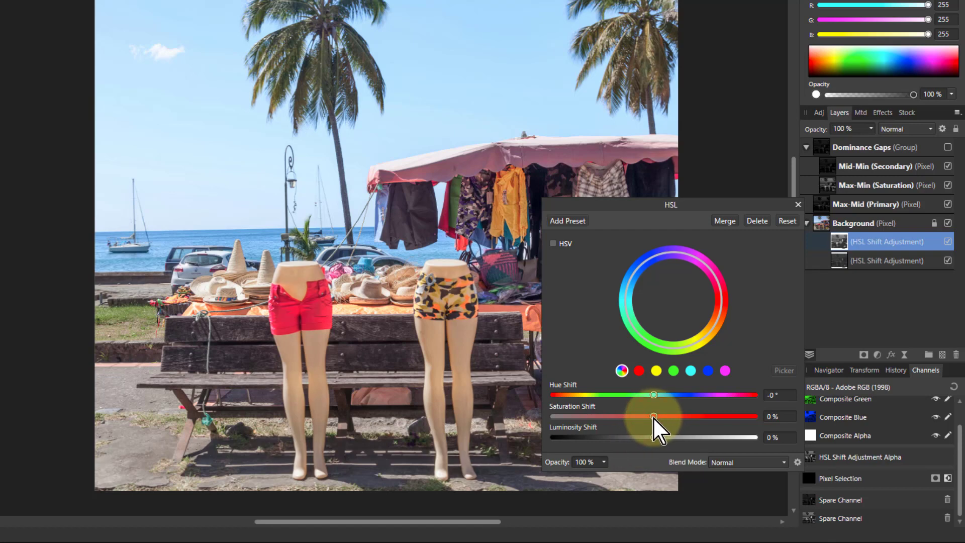
mouse_move(654, 416)
mouse_down()
mouse_move(745, 417)
mouse_move(647, 418)
mouse_move(739, 425)
mouse_move(654, 421)
mouse_up()
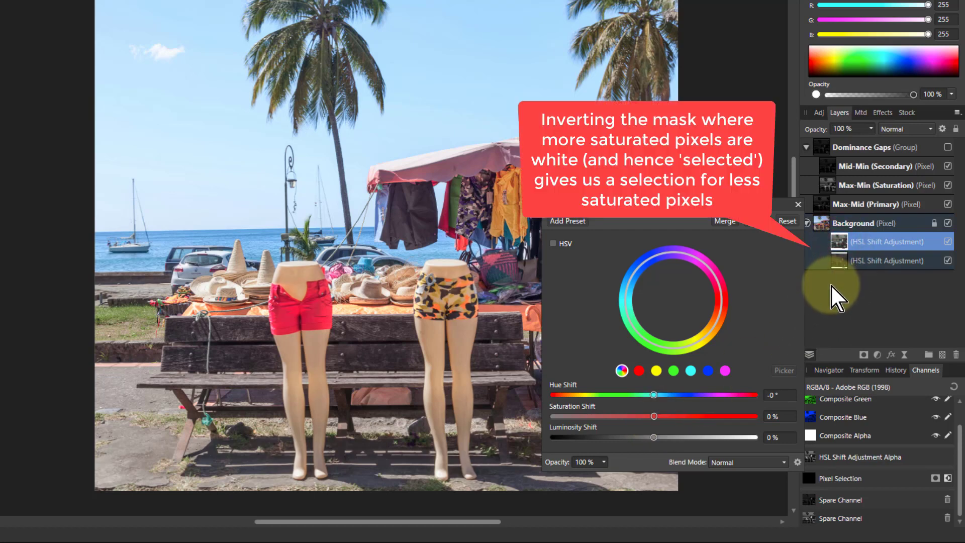
key(ctrl+i)
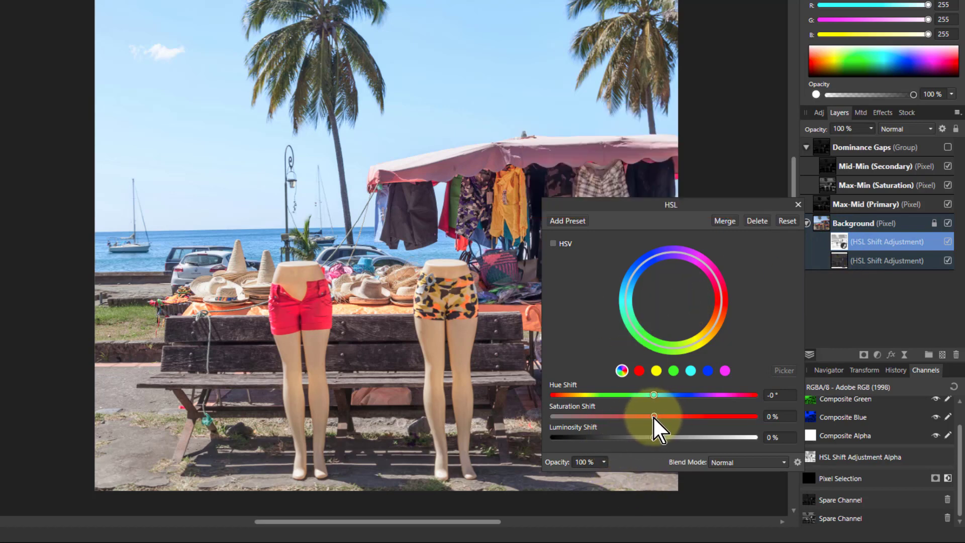
Set Saturation Shift to 51% and close the HSL dialog.
drag(654, 416, 708, 423)
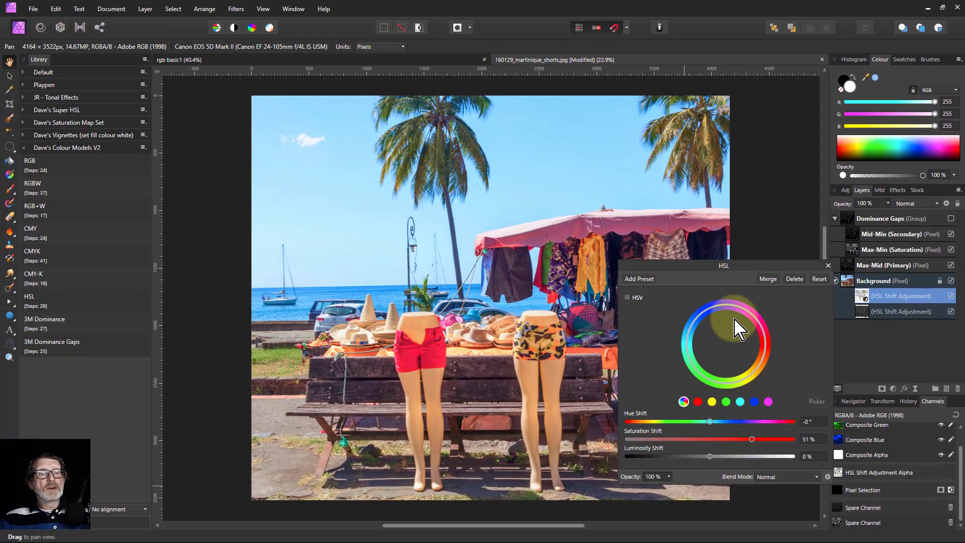
click(828, 266)
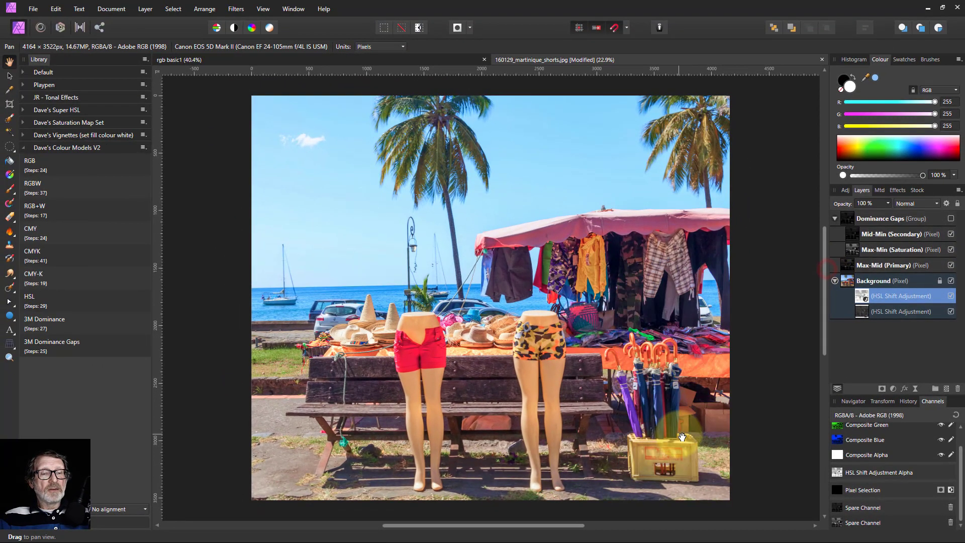